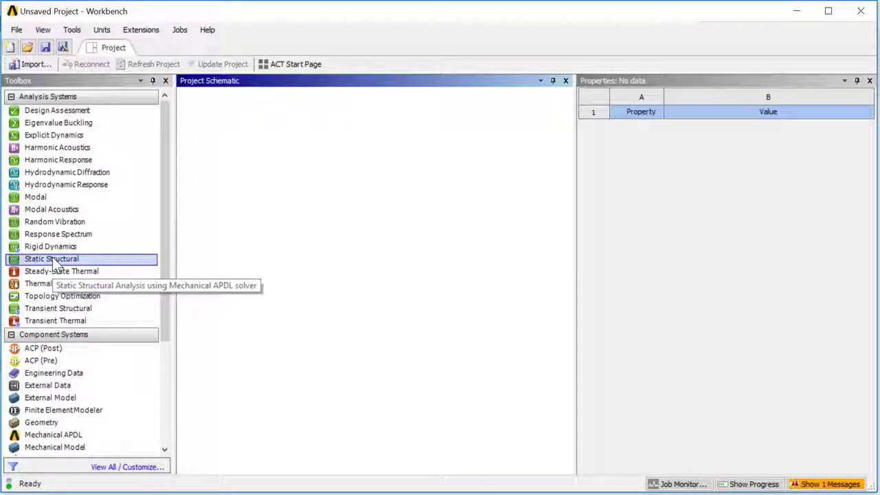
- Create a Static Structural analysis system and open its Engineering Data to review the Structural Steel properties
double_click(52, 257)
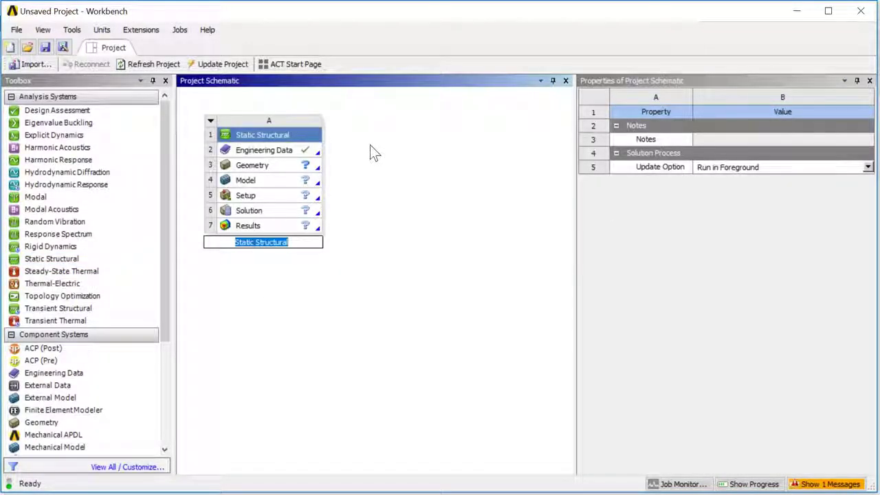
left_click(278, 152)
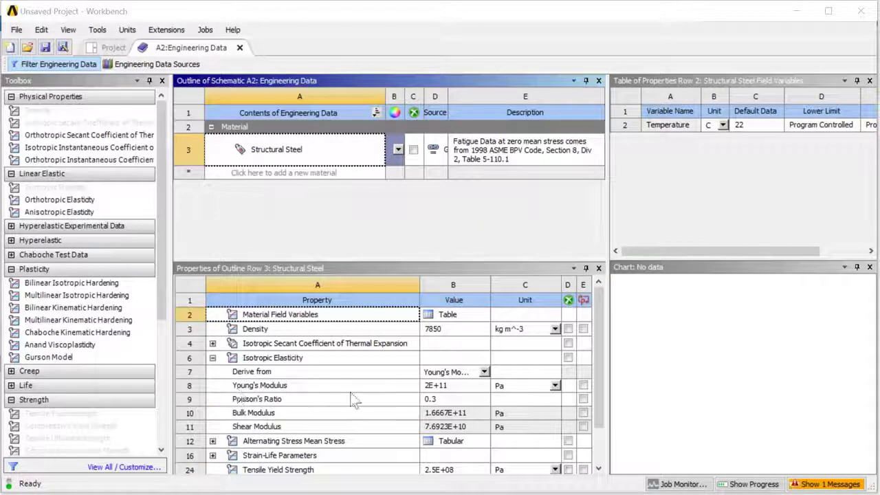
mouse_move(602, 319)
left_mouse_down()
mouse_move(595, 359)
mouse_move(596, 324)
left_mouse_up()
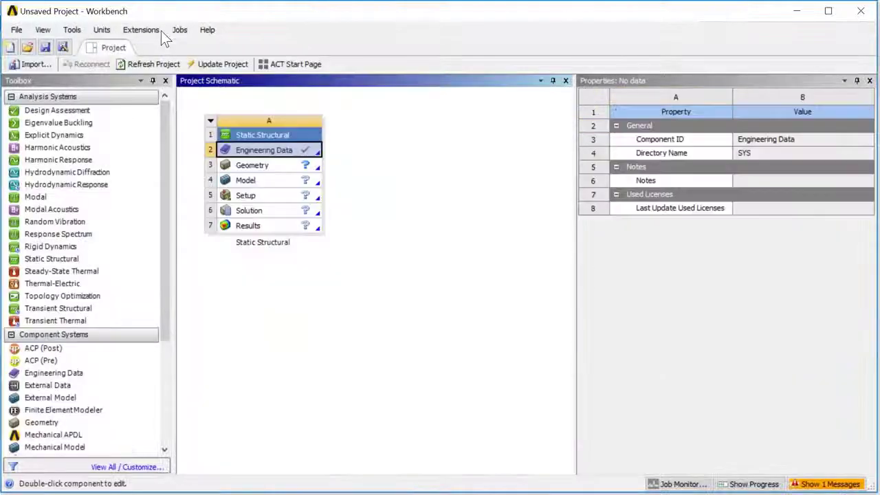
- Import the control arm geometry into the Static Structural system's Geometry cell
double_click(284, 166)
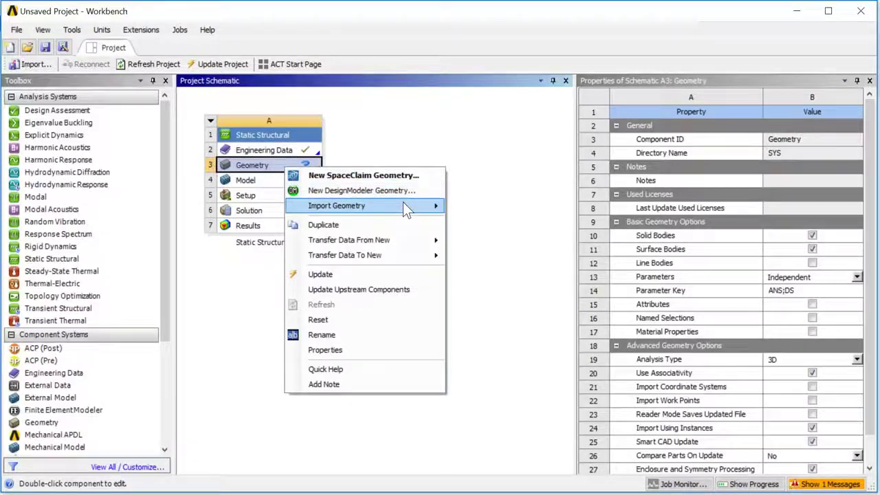
mouse_move(406, 205)
left_click(467, 226)
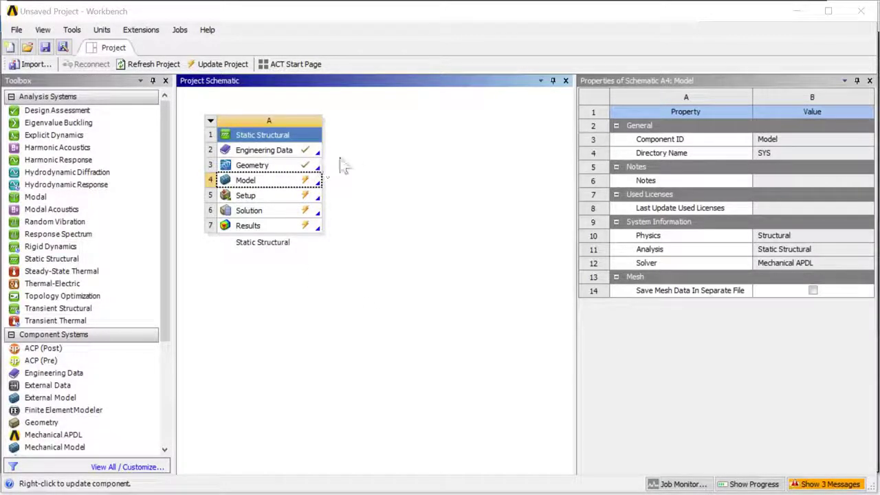
- Open the system's Model for editing in Mechanical and select the full model1\Solid body under Geometry
right_click(270, 184)
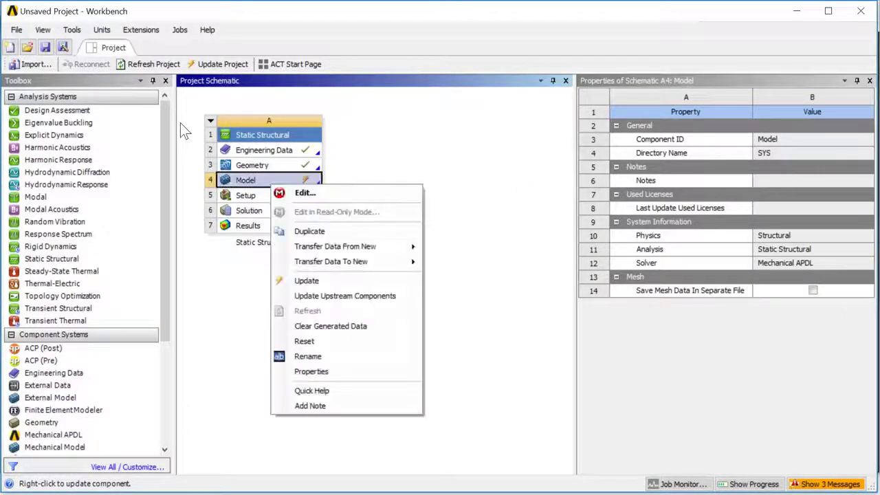
left_click(286, 194)
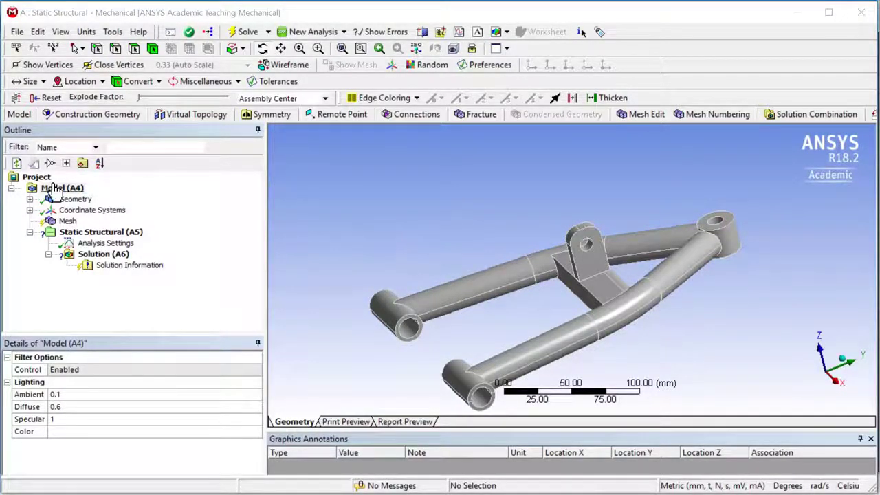
left_click(29, 199)
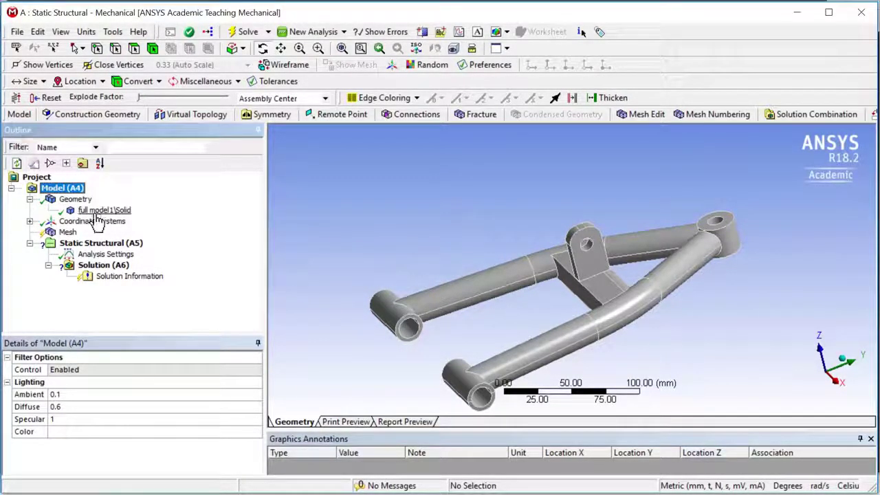
left_click(99, 210)
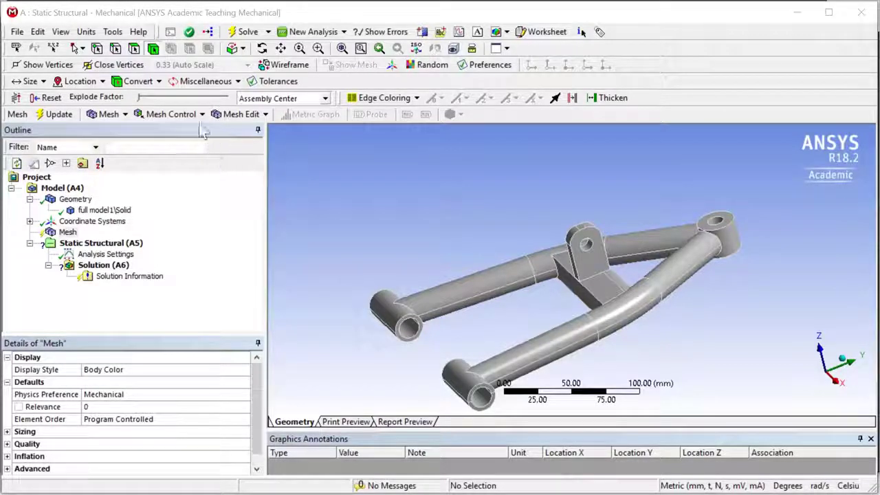
- Add a Sizing mesh control scoped to the whole control arm body
left_click(172, 114)
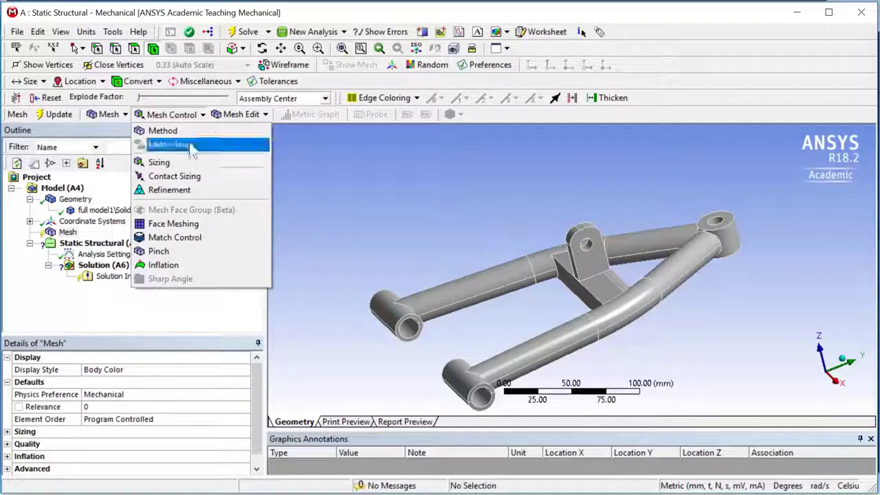
left_click(161, 161)
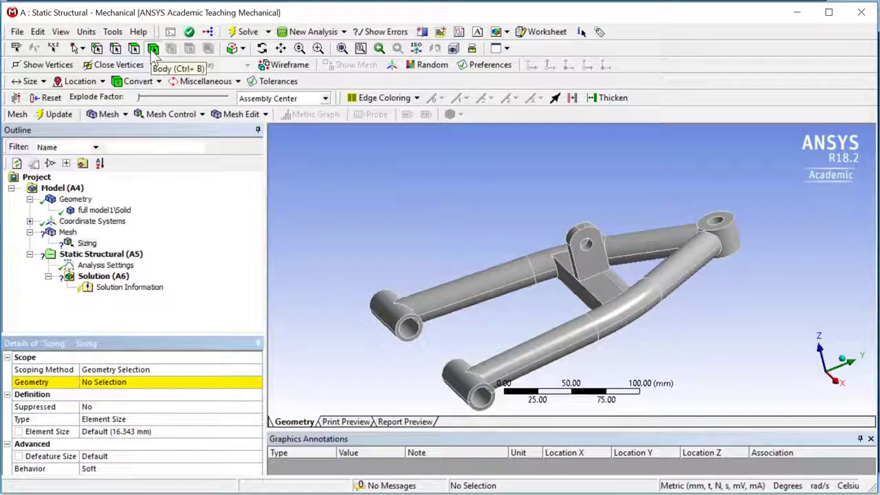
left_click(563, 282)
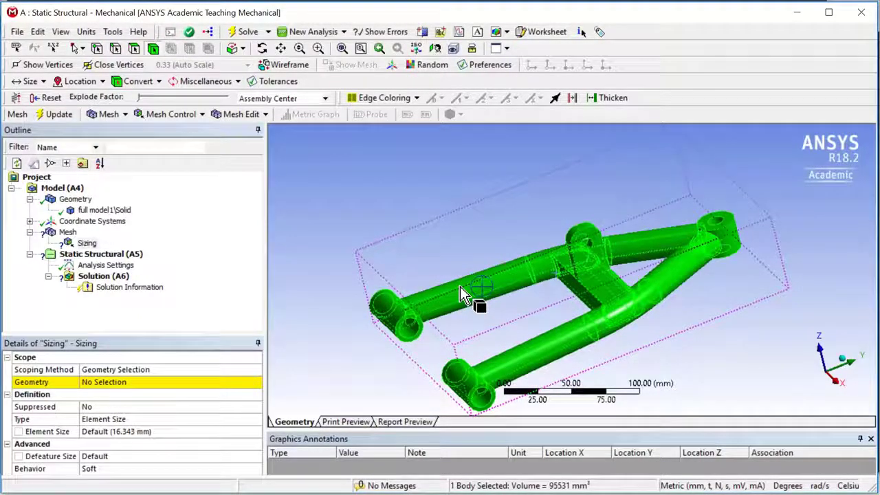
left_click(145, 382)
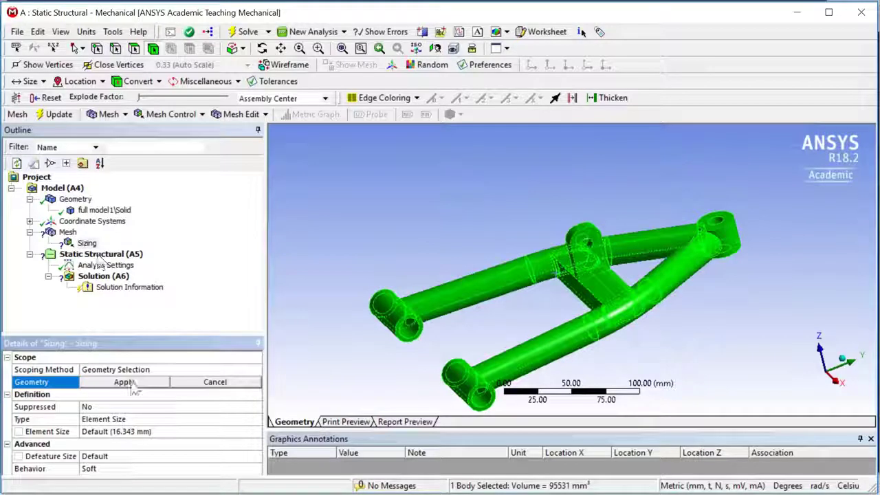
left_click(125, 382)
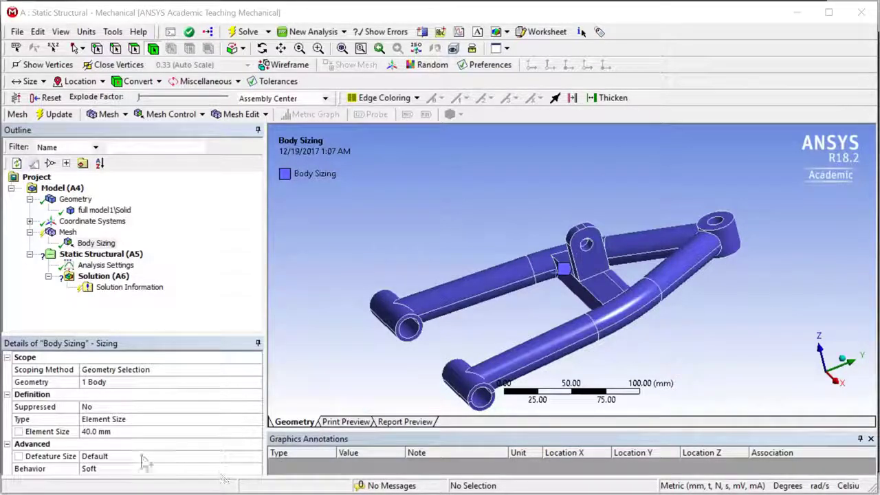
- Set the body sizing's element size to 5 mm and generate the mesh
left_click(97, 432)
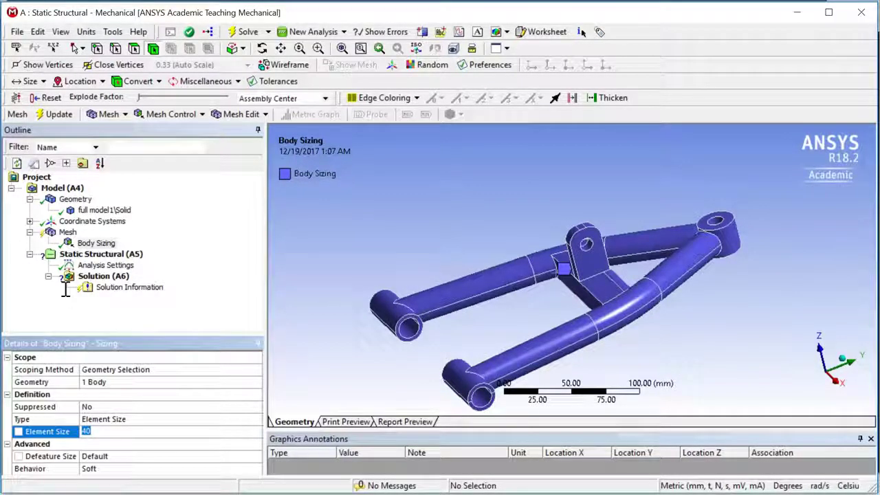
type("5")
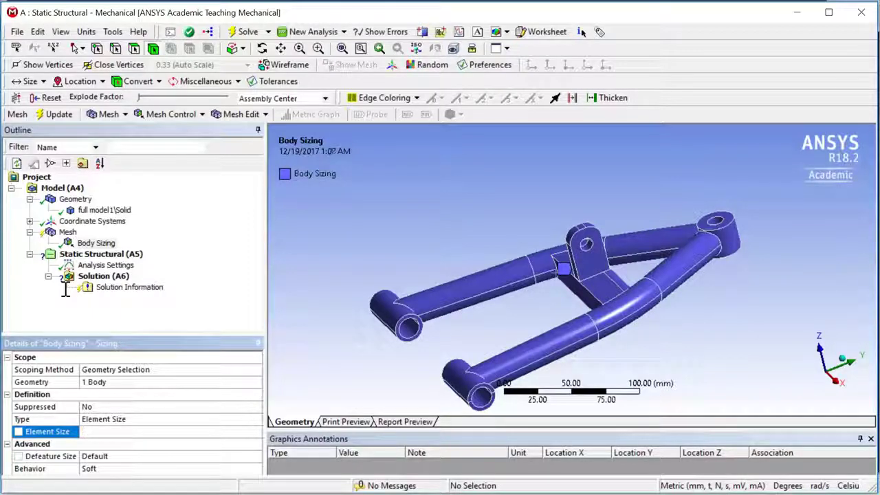
key("Return")
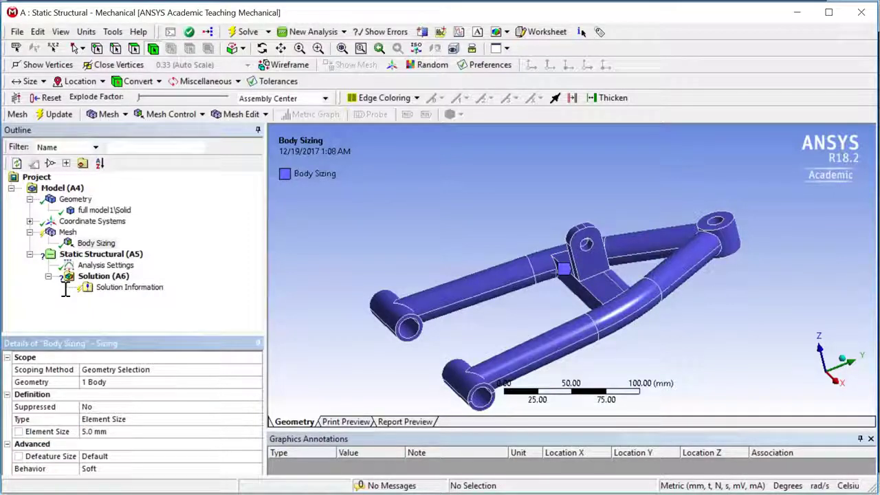
right_click(66, 232)
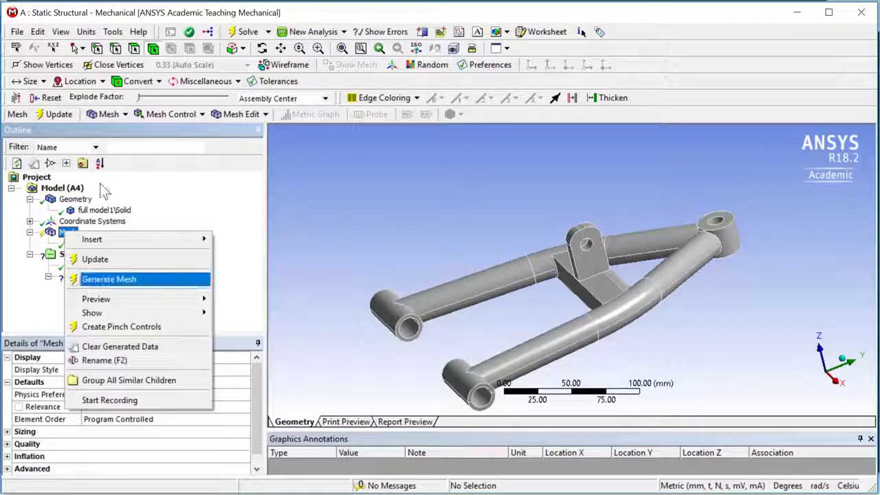
left_click(138, 278)
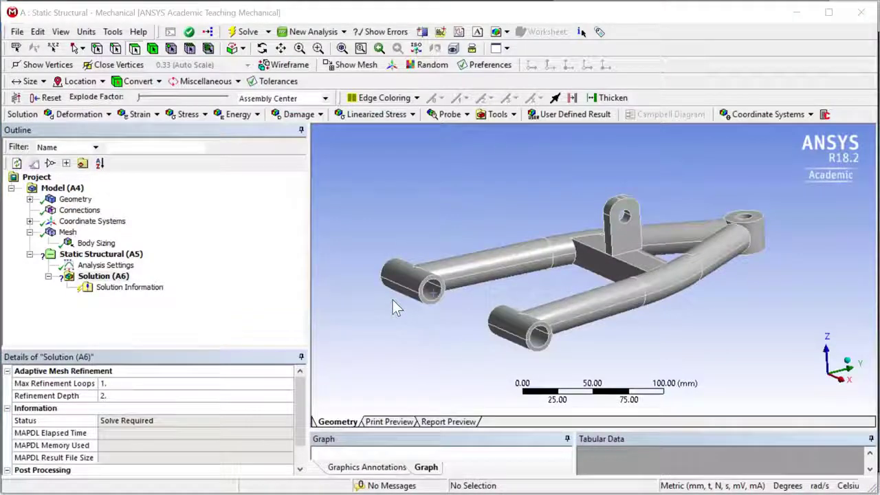
- Apply a Fixed Support to the inner cylindrical face of the hole where the two tubes of the arm meet
left_click(744, 219)
right_click(742, 216)
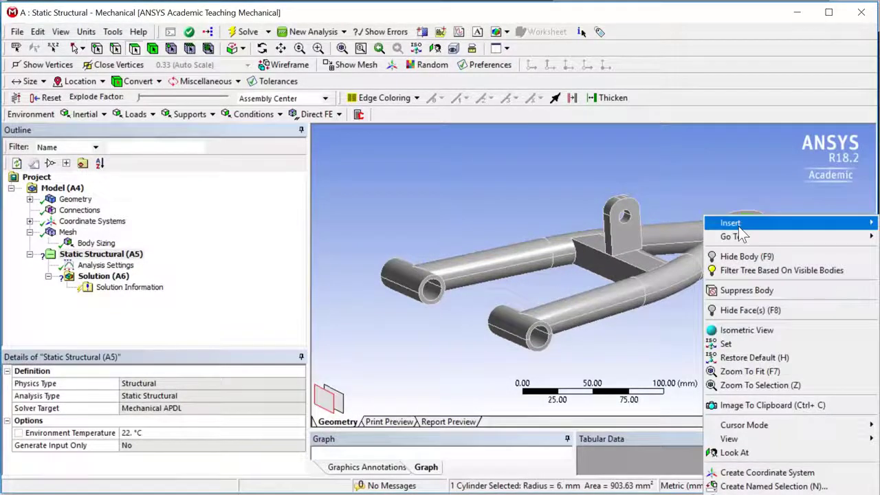
mouse_move(734, 225)
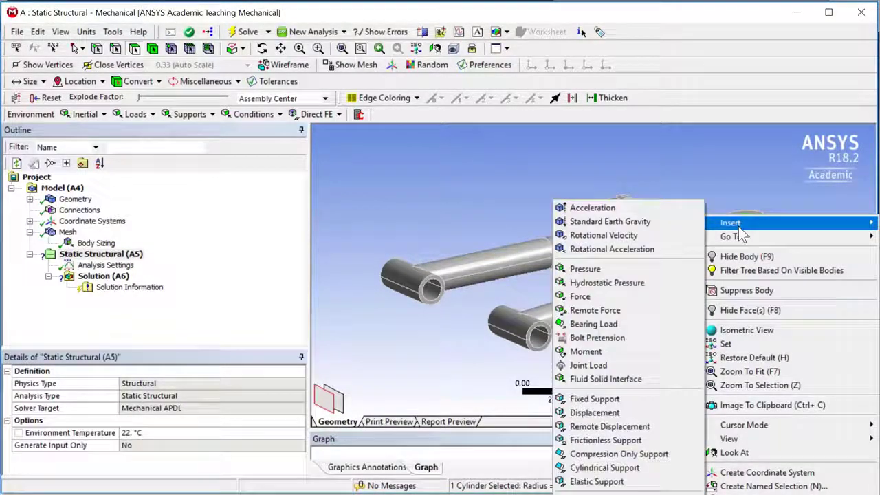
left_click(595, 399)
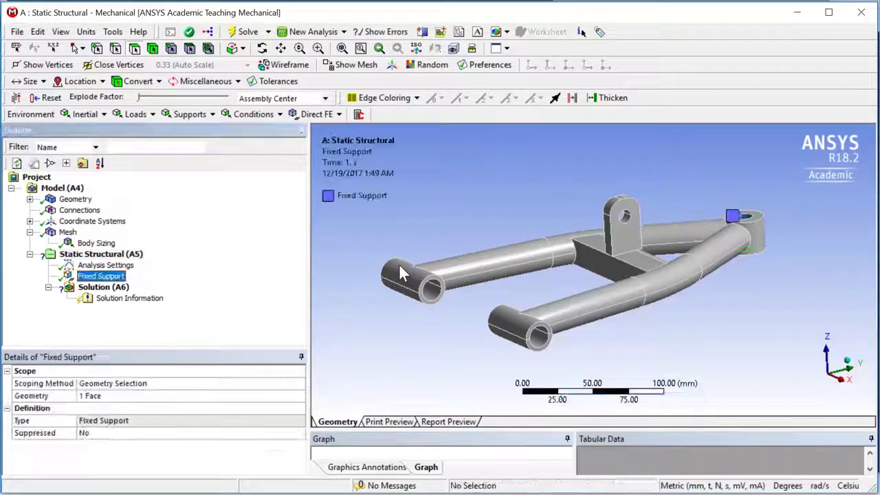
- Apply a 9000 N Force to the inner faces of the bushing at the free end of the nearer tube
left_click(544, 336)
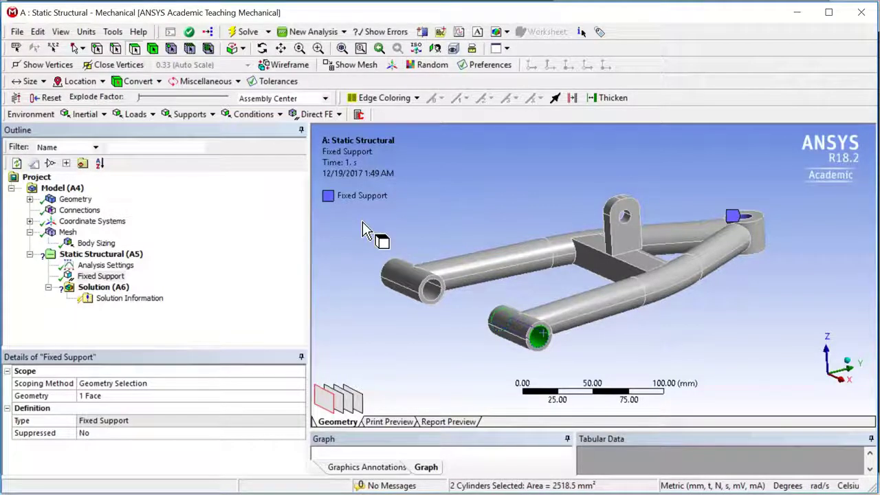
right_click(544, 227)
mouse_move(571, 32)
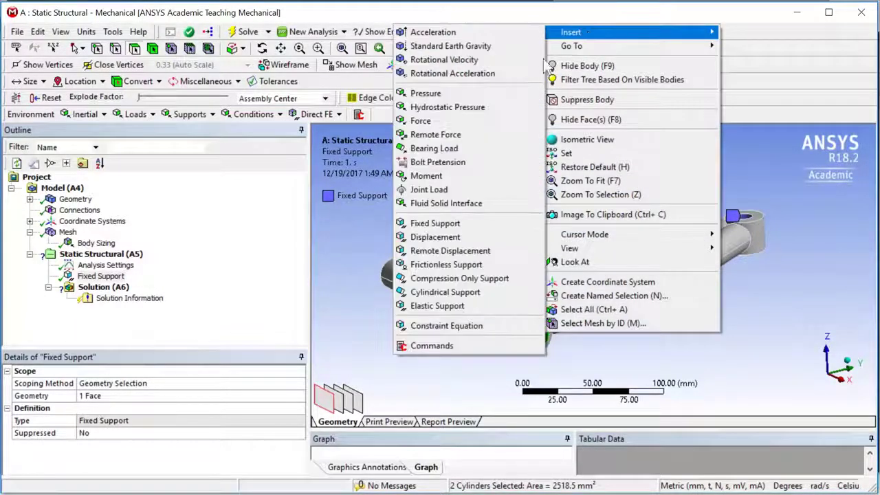
left_click(421, 120)
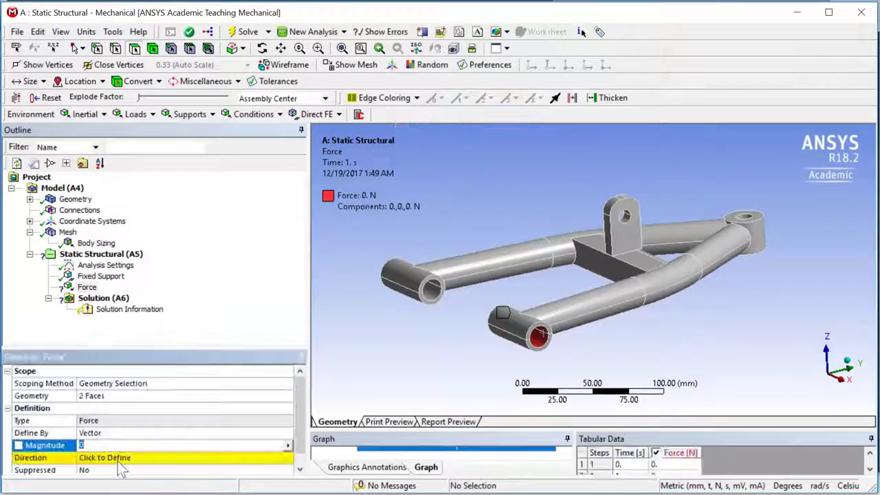
type("9000")
key("Return")
- Define the force direction along the straight edge of the nearer tube
left_click(113, 457)
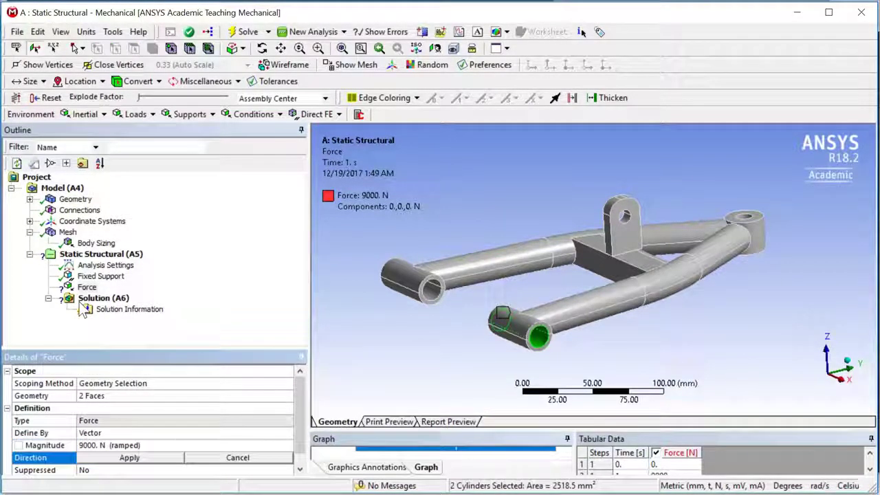
left_click(593, 317)
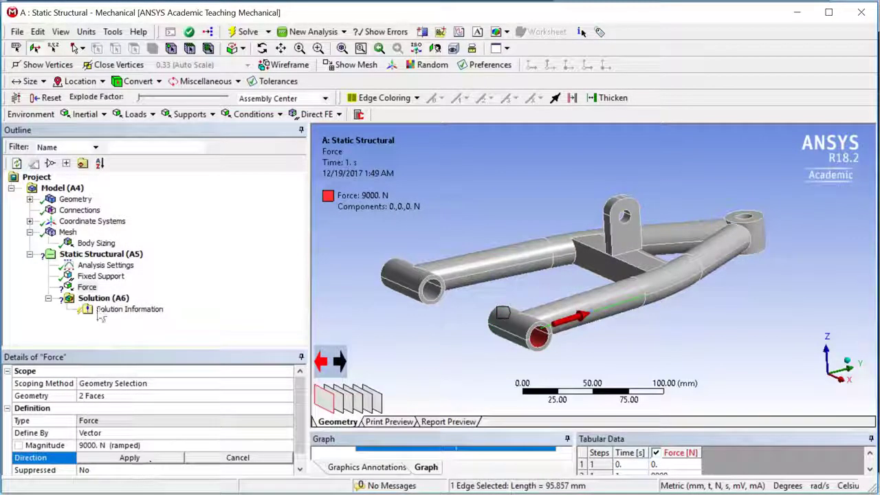
left_click(146, 460)
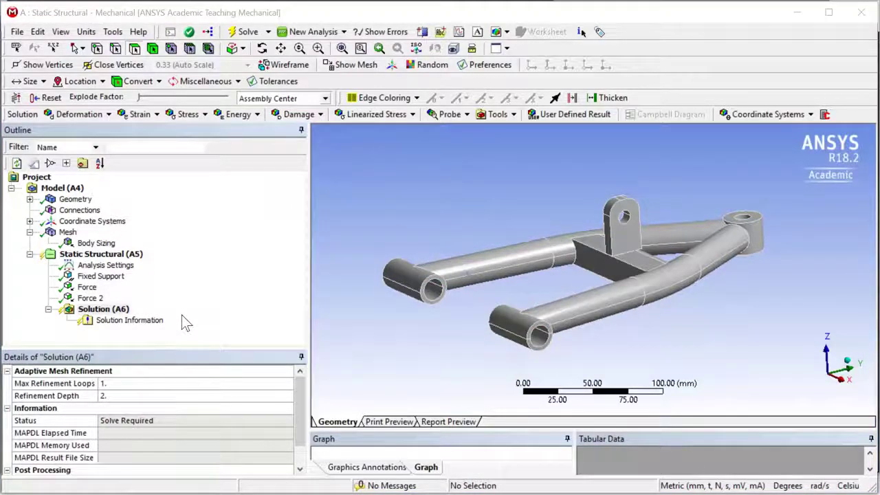
- Add Total Deformation and Equivalent (von-Mises) Stress results to the solution
left_click(102, 310)
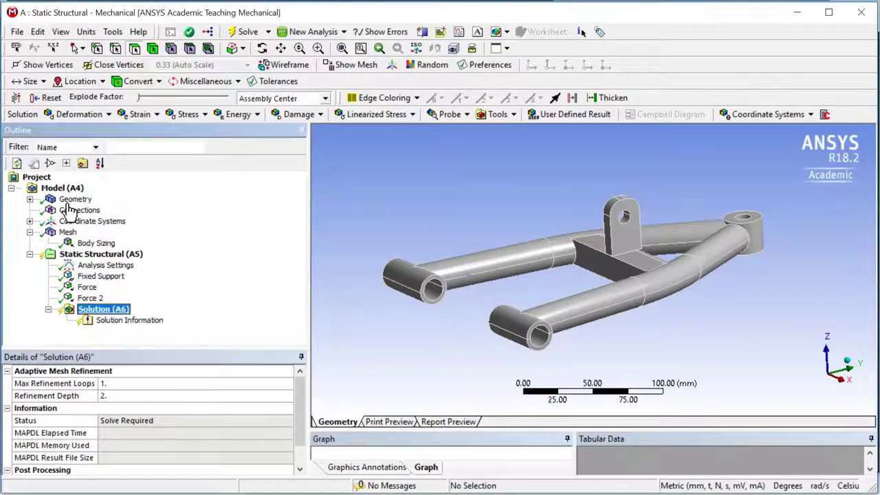
left_click(83, 116)
left_click(79, 130)
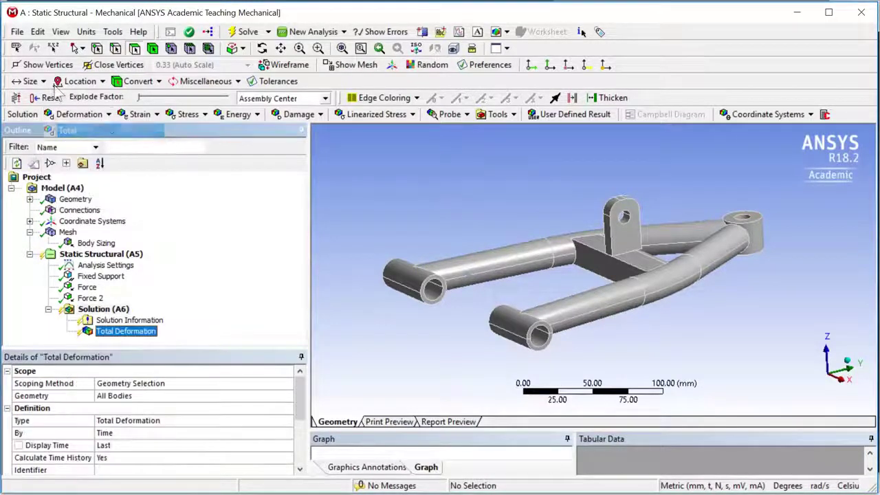
left_click(194, 115)
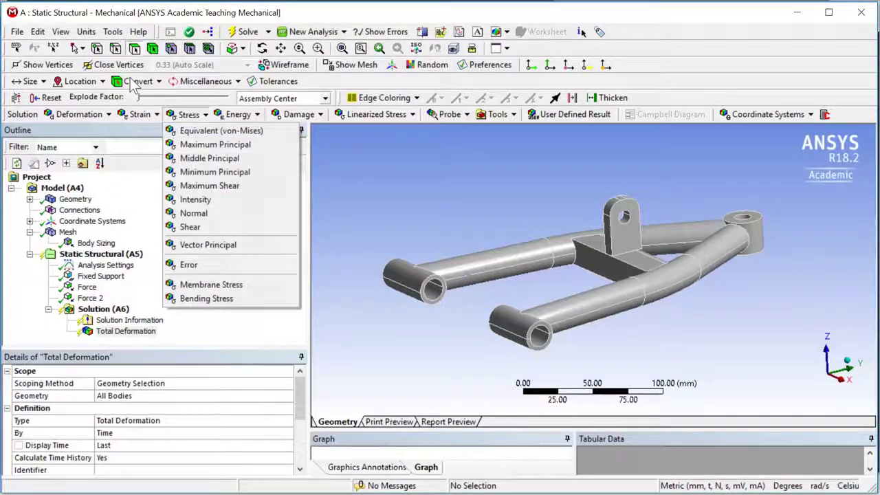
left_click(195, 134)
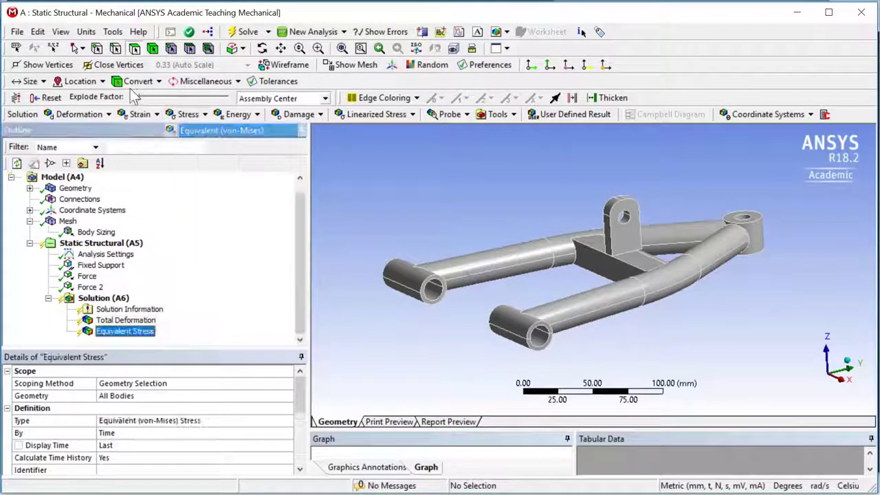
- Add a Stress Tool and a Fatigue Tool to the solution
left_click(496, 115)
left_click(509, 131)
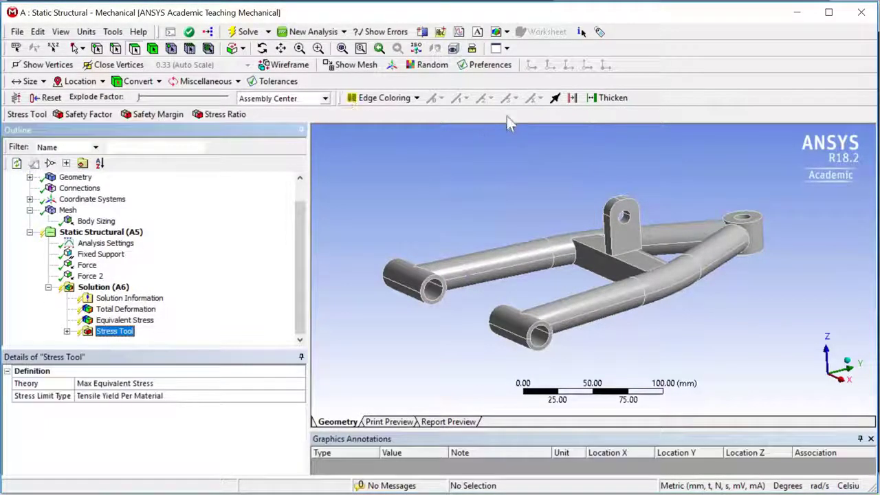
left_click(103, 286)
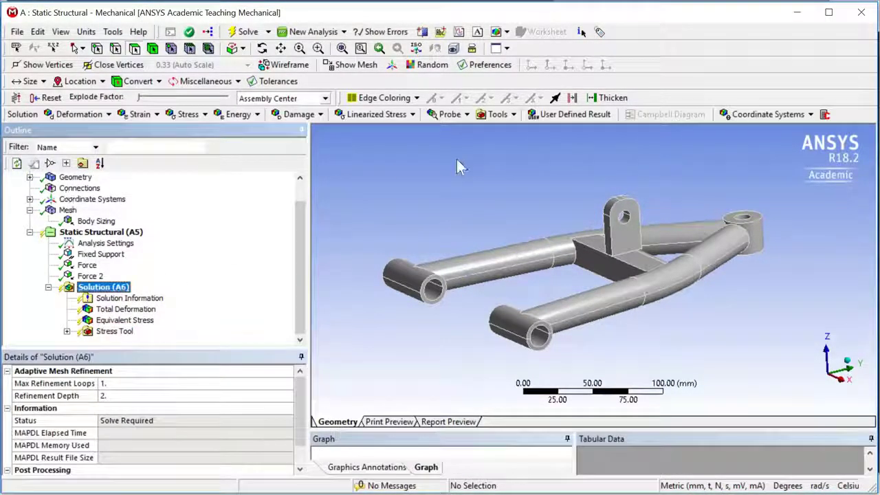
left_click(498, 115)
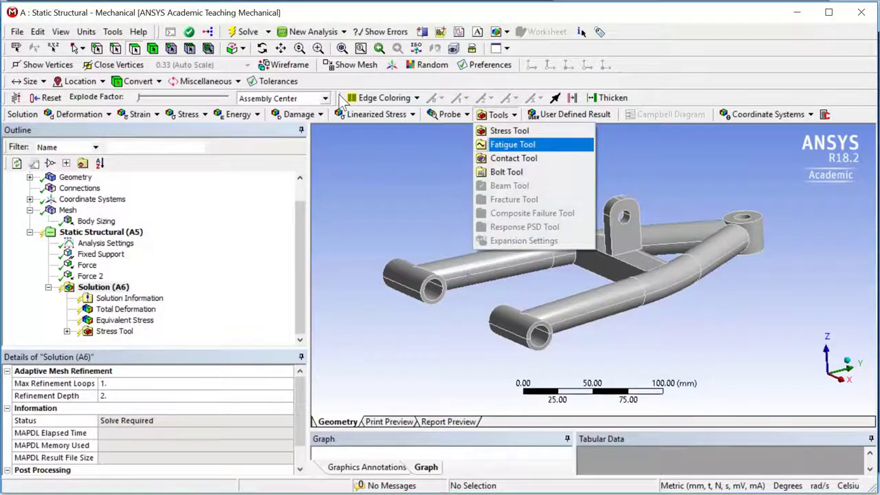
left_click(511, 144)
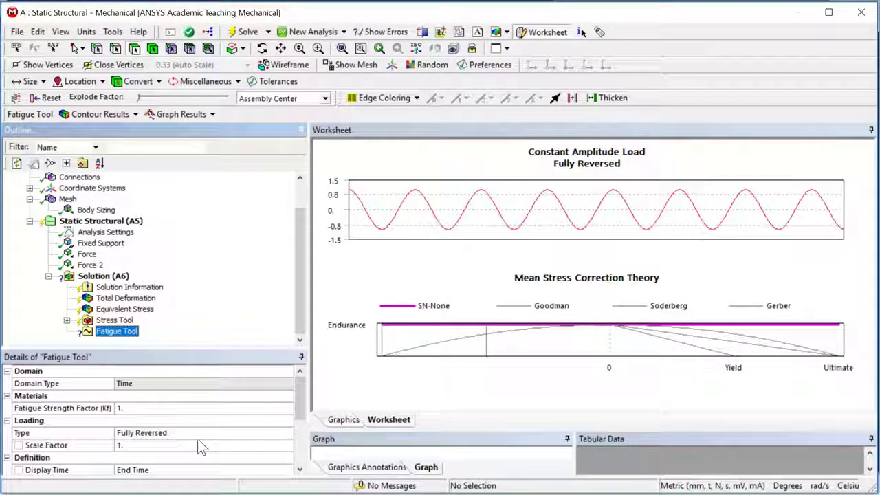
- Set the Fatigue Tool's loading type to Zero-Based
left_click(268, 433)
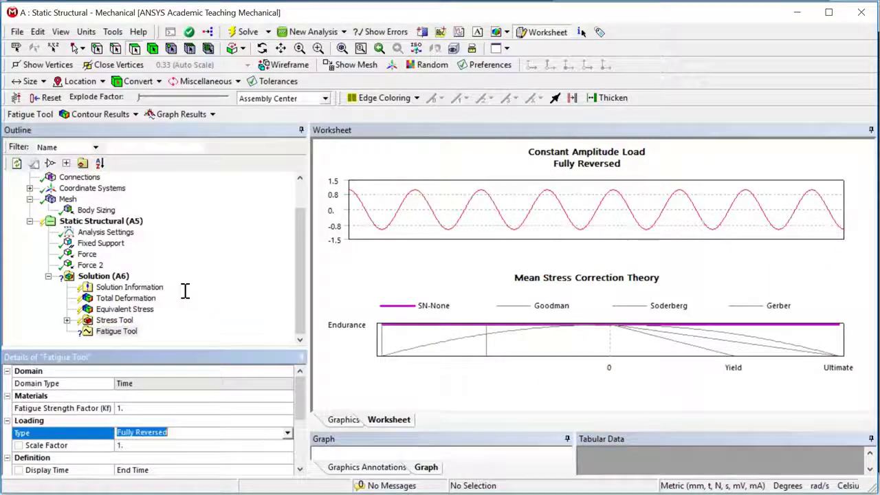
left_click(287, 440)
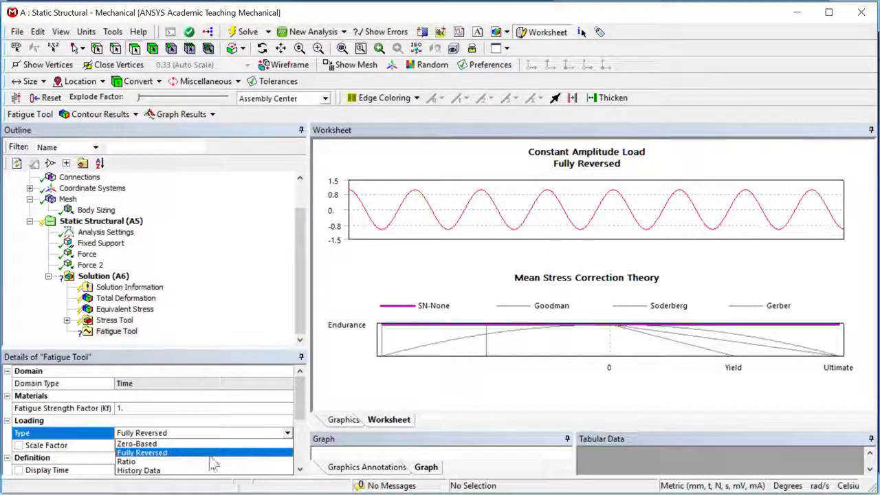
left_click(180, 444)
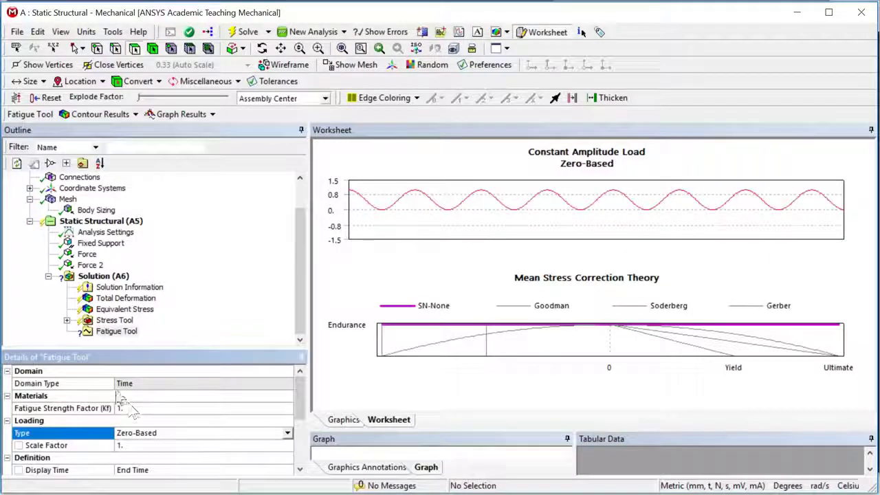
- Add a Life contour result to the Fatigue Tool and solve the static structural analysis
left_click(116, 331)
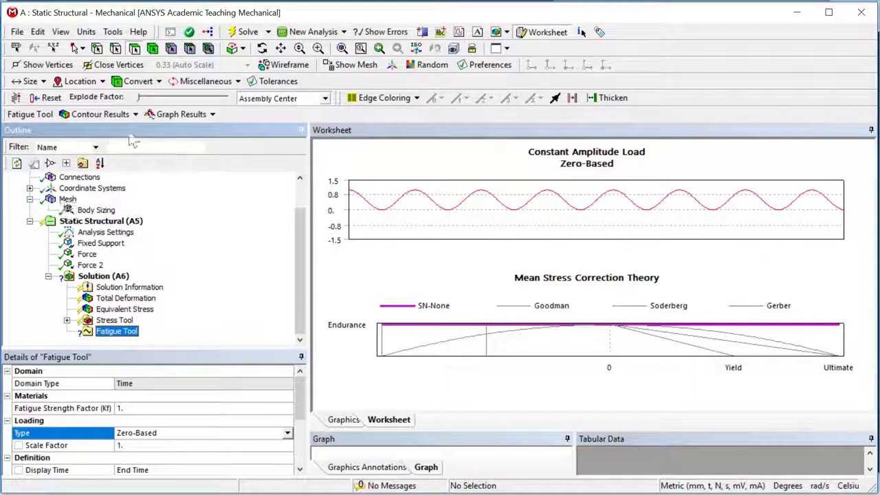
left_click(100, 114)
left_click(113, 131)
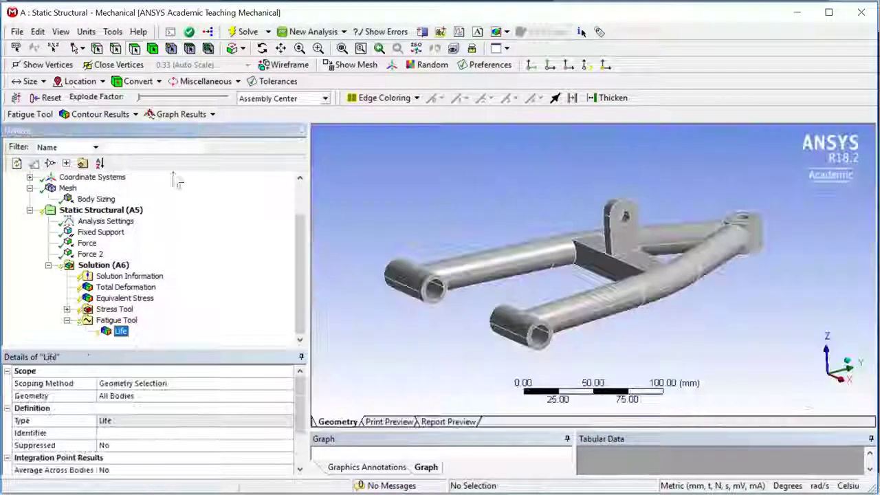
left_click(114, 275)
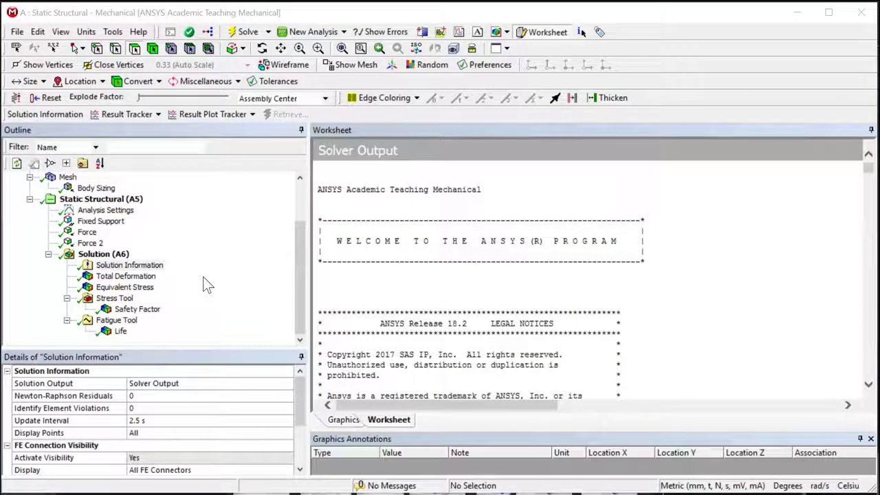
- Examine the Total Deformation, Equivalent Stress, Safety Factor and fatigue Life contours on the control arm
left_click(128, 276)
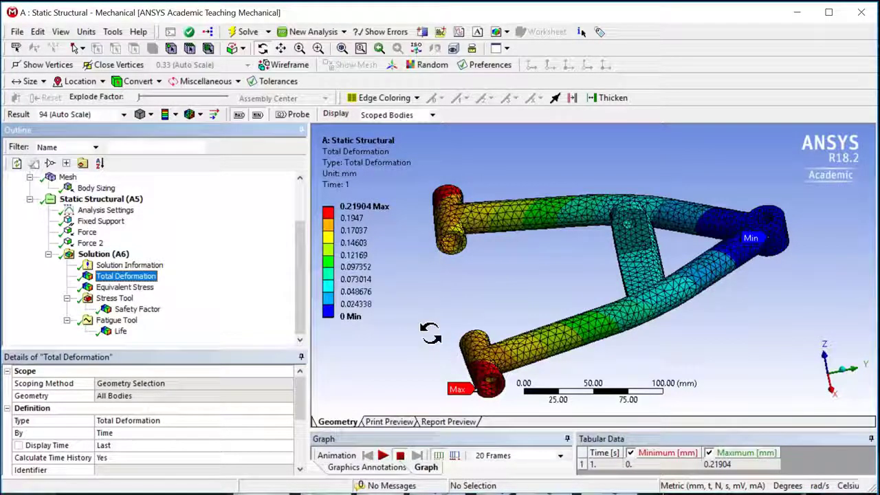
left_click(127, 287)
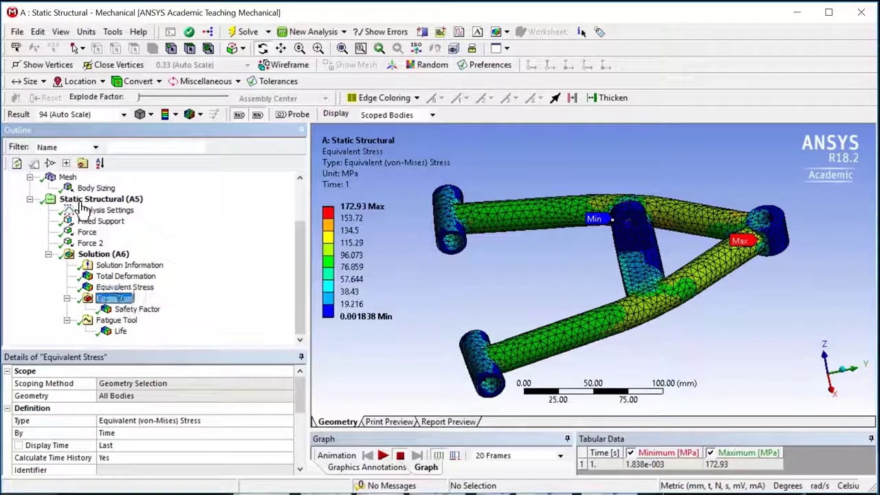
left_click(114, 298)
left_click(138, 309)
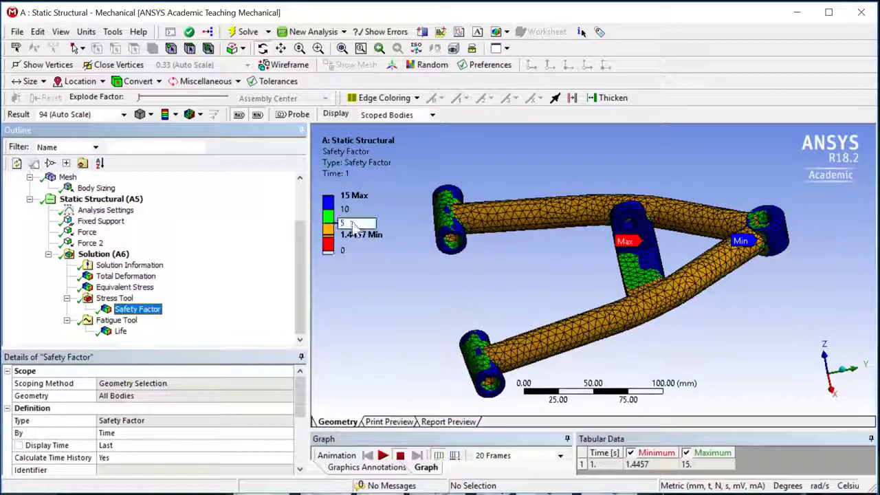
left_click(358, 251)
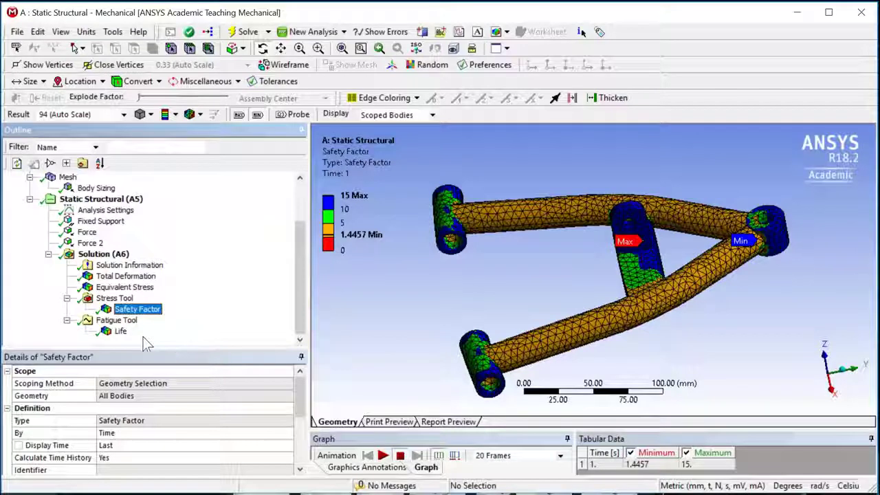
left_click(120, 331)
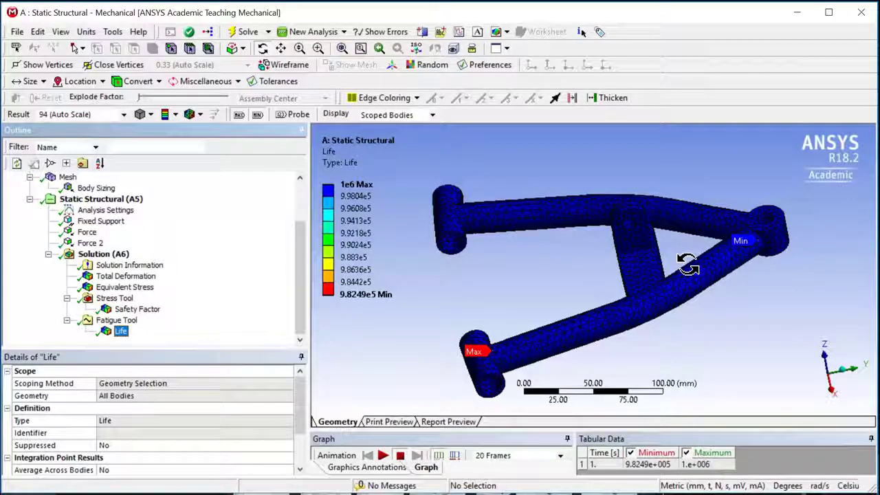
left_click(824, 433)
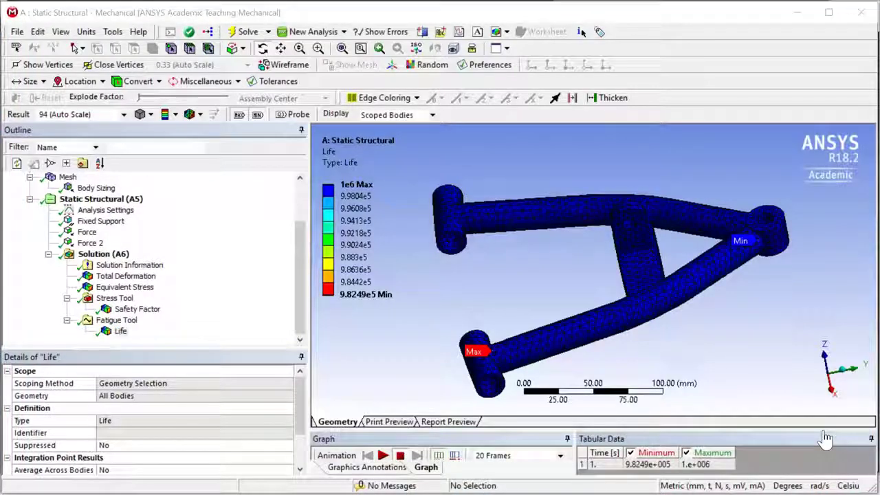